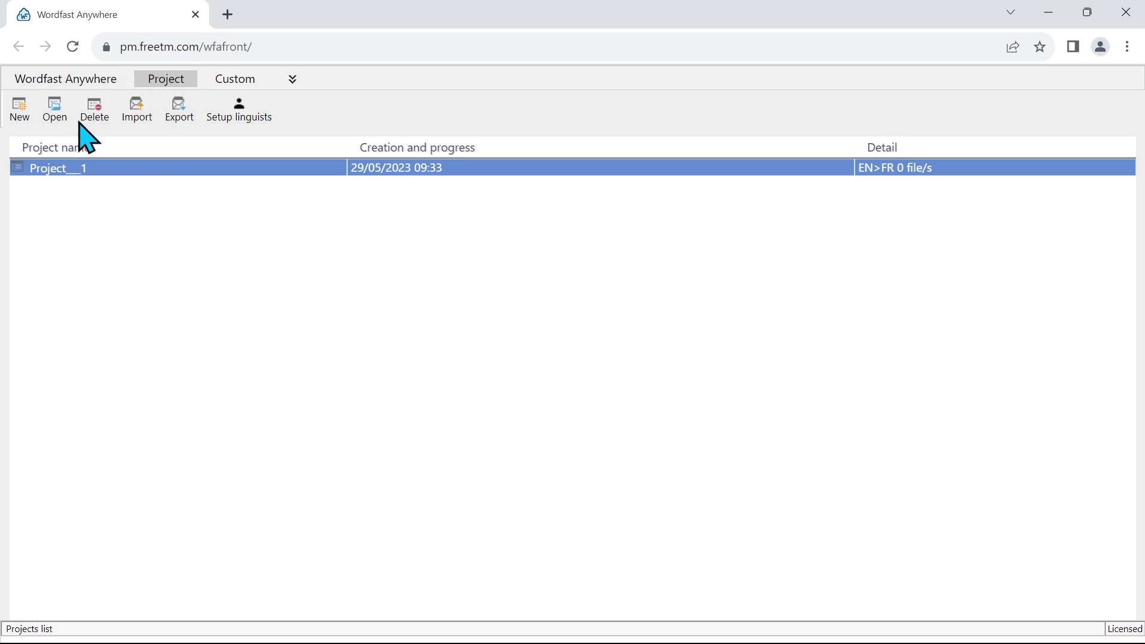
Create a new project named 'Tutorial'
{"action": "left_click", "coordinate": [24, 115]}
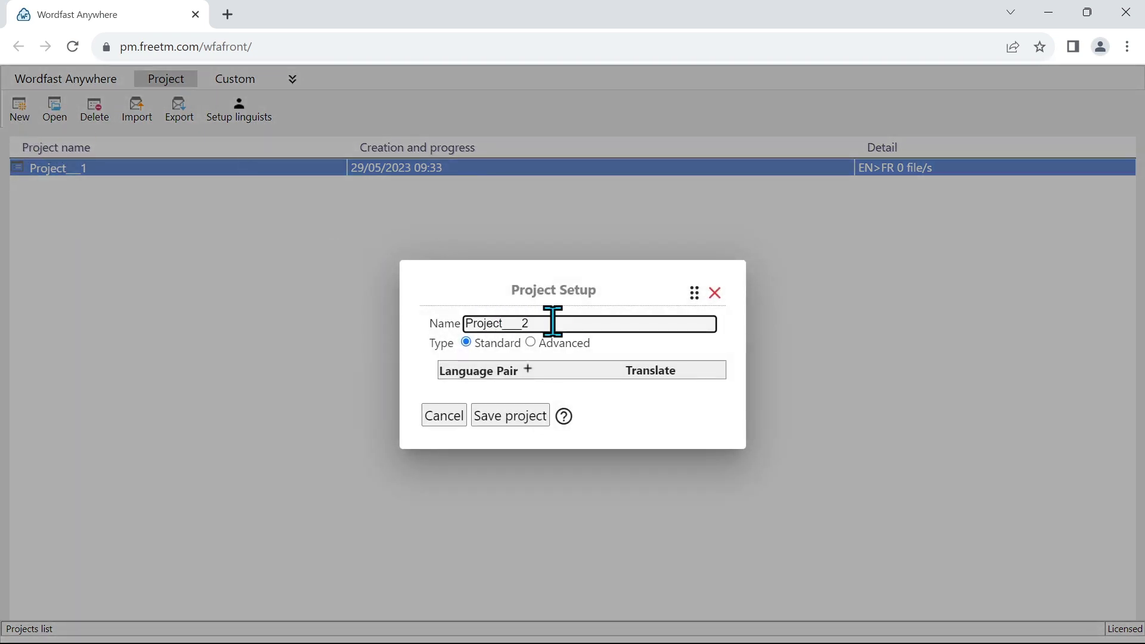
{"action": "left_click_drag", "start_coordinate": [553, 322], "coordinate": [445, 328]}
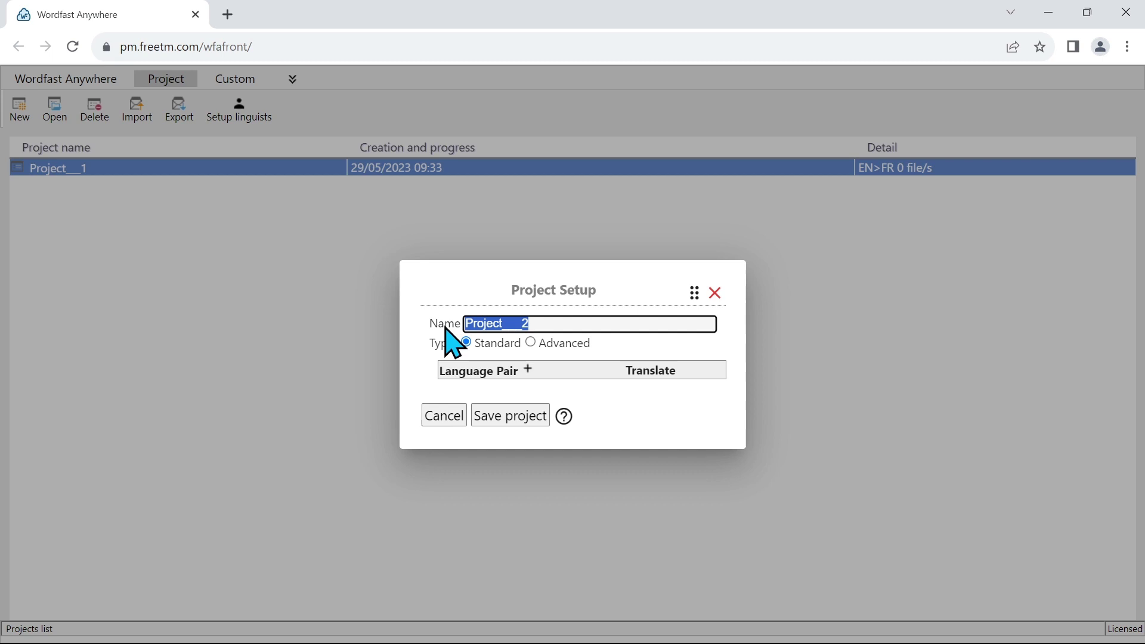
{"action": "type", "text": "Tutorial"}
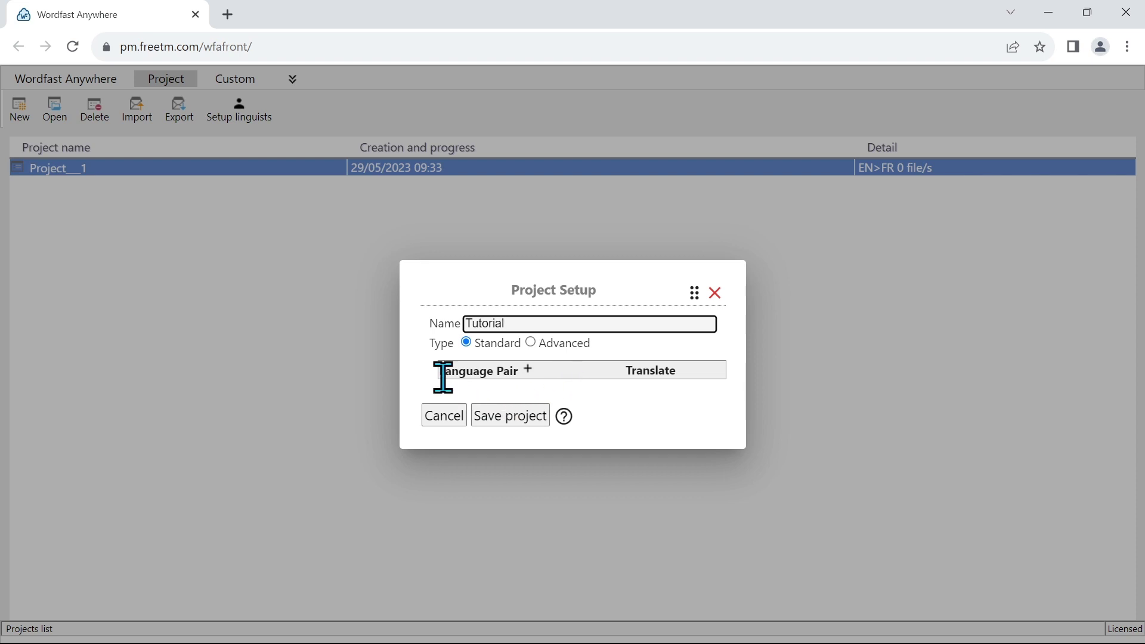
Add a language pair with English (en) as source and French (fr) as target
{"action": "left_click", "coordinate": [529, 371]}
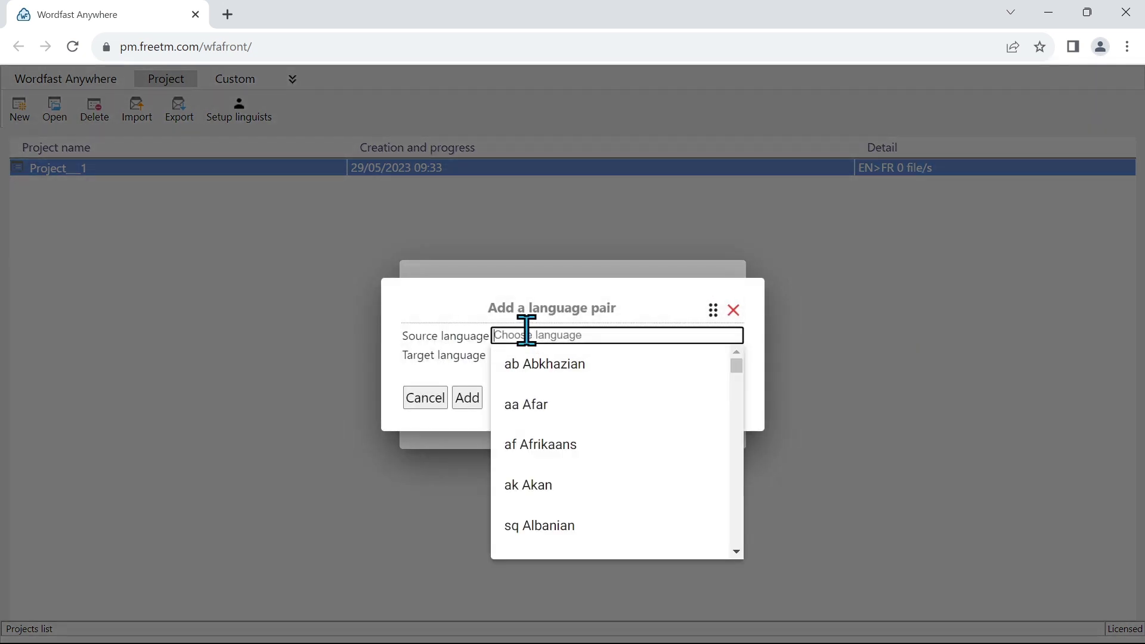
{"action": "type", "text": "en"}
{"action": "left_click", "coordinate": [539, 365]}
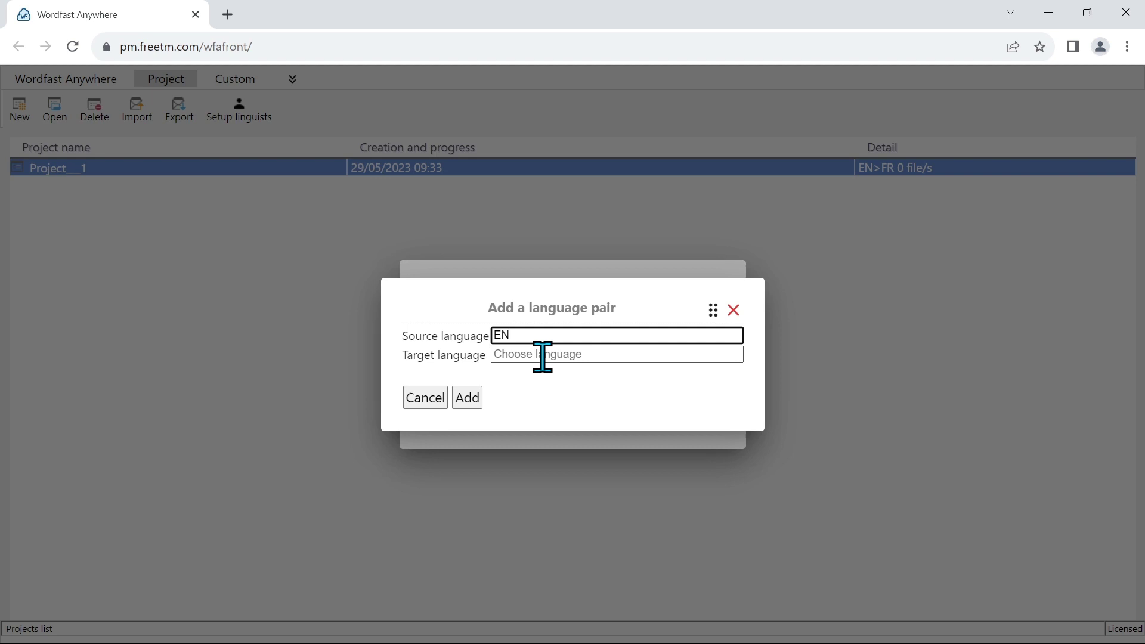
{"action": "type", "text": "fr"}
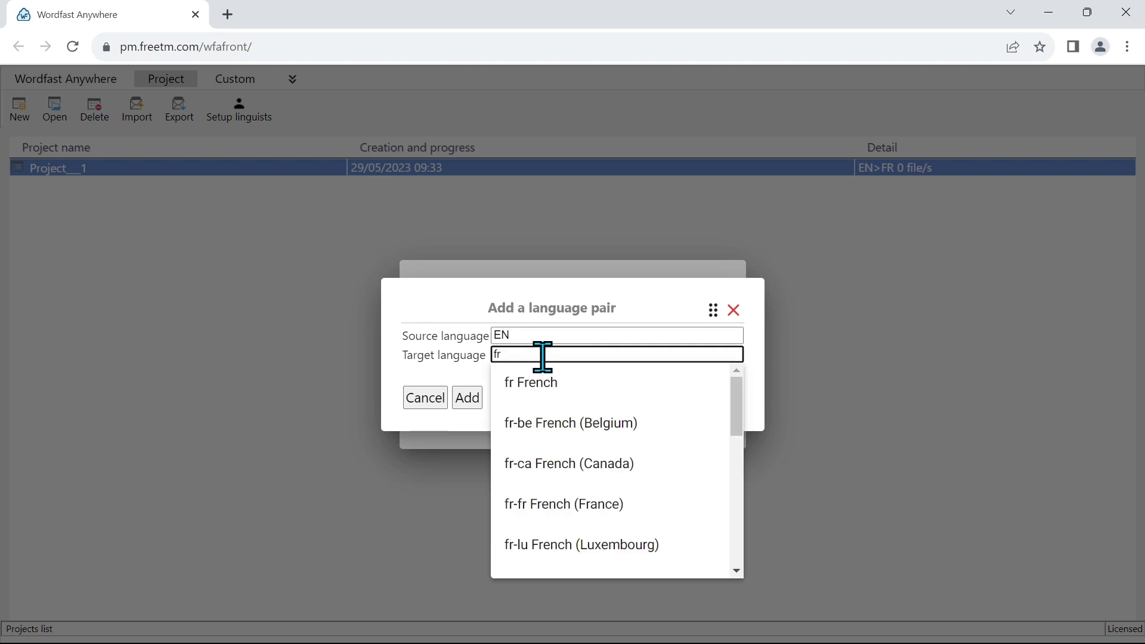
{"action": "left_click", "coordinate": [547, 385]}
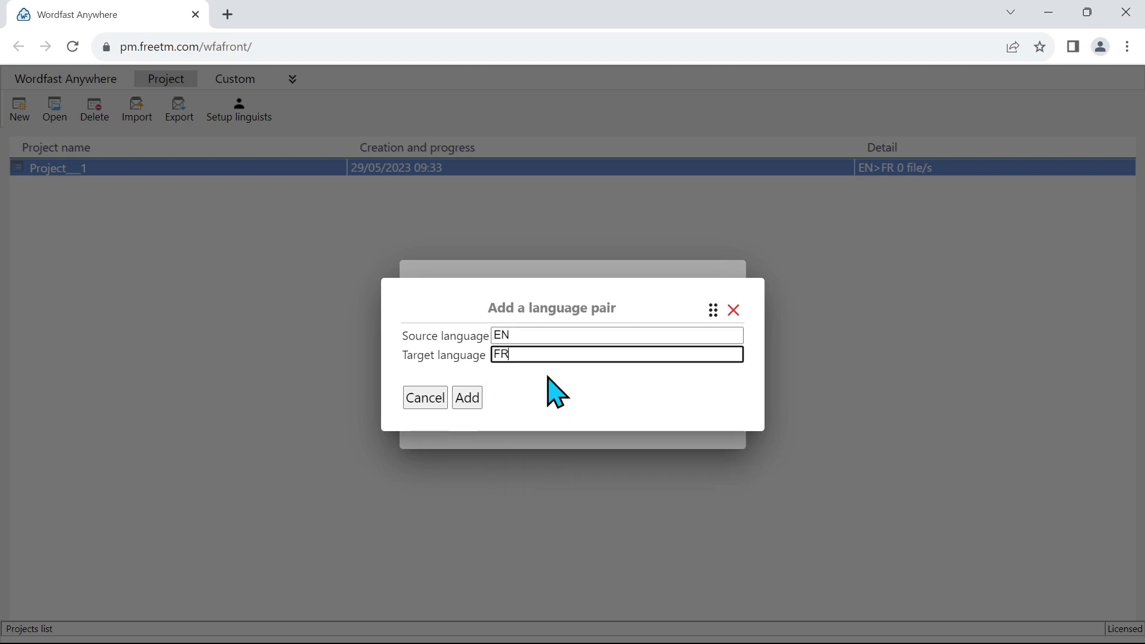
Confirm the EN>FR pair and activate the EN>FR (0) translation memory and glossary for it
{"action": "left_click", "coordinate": [467, 398]}
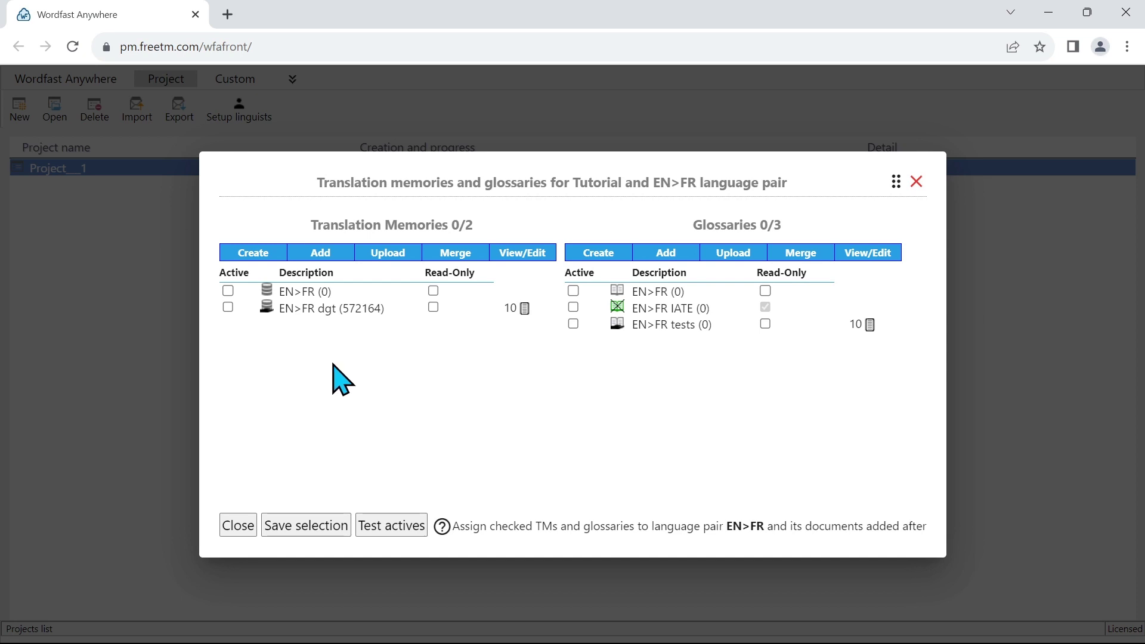
{"action": "left_click", "coordinate": [227, 291]}
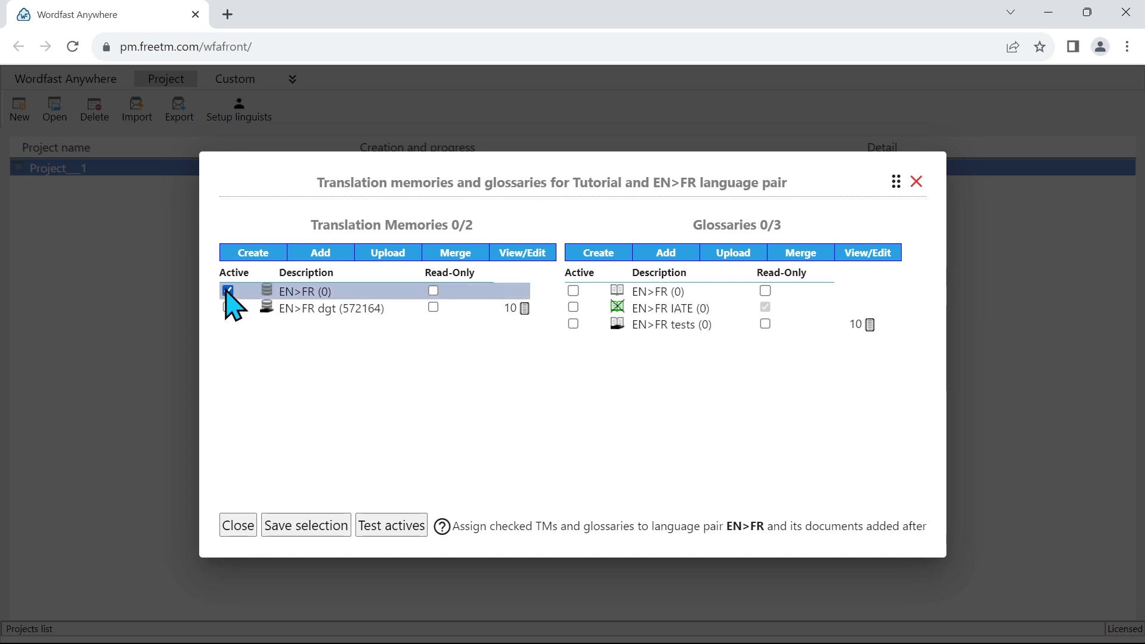
{"action": "left_click", "coordinate": [574, 291]}
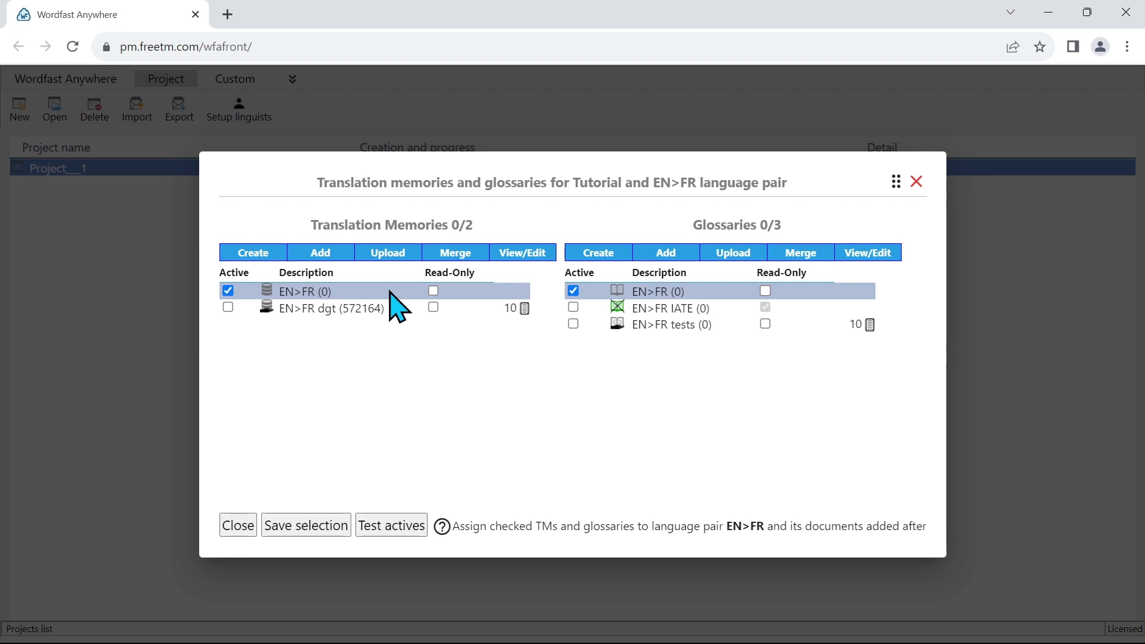
{"action": "left_click", "coordinate": [319, 528]}
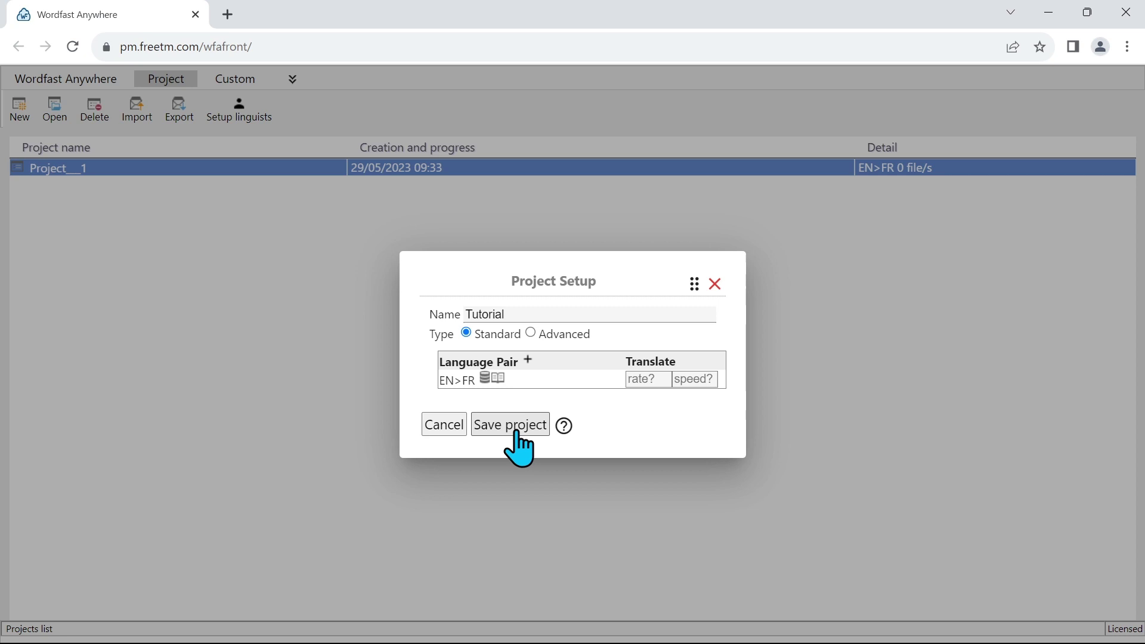
Save the Tutorial project and dismiss the 'Project has been saved.' message
{"action": "left_click", "coordinate": [517, 431]}
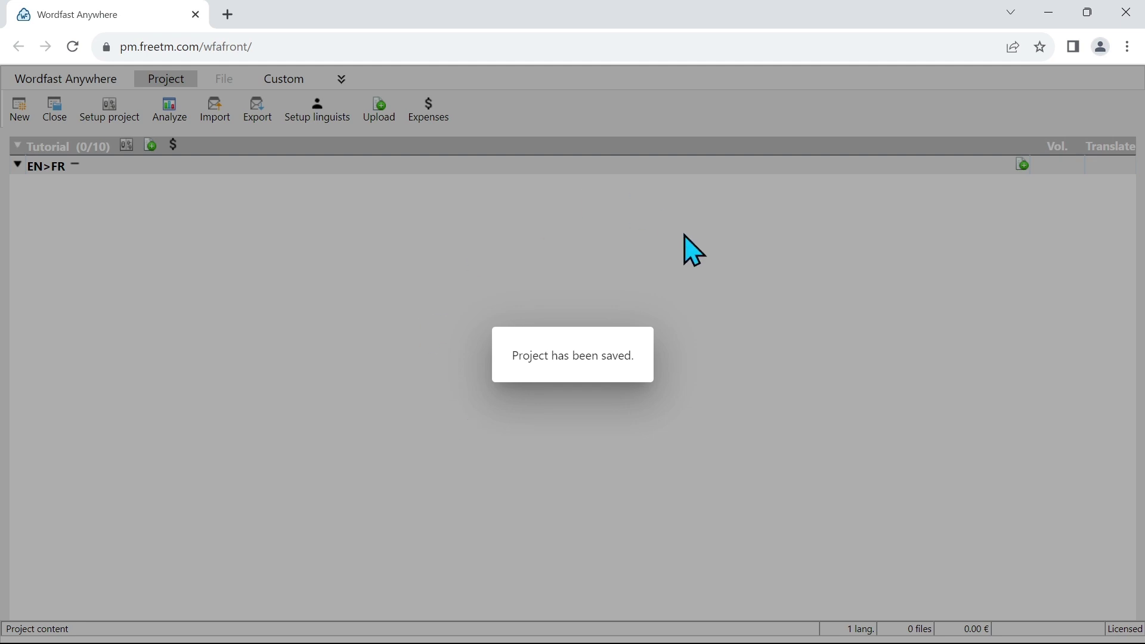
{"action": "left_click", "coordinate": [411, 326]}
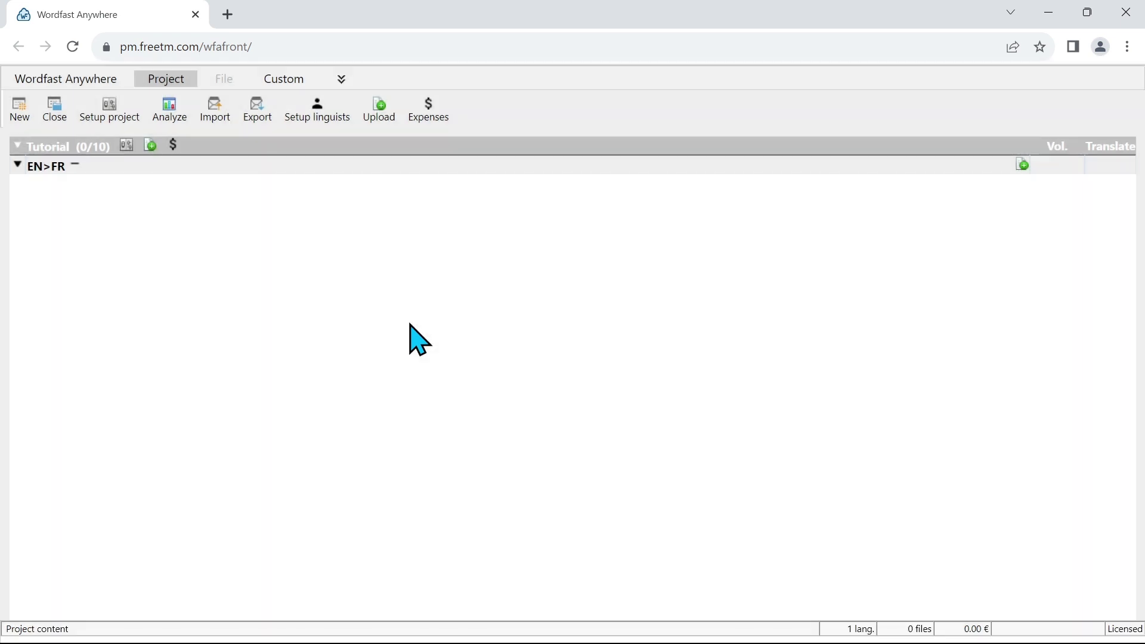
Queue my test file.docx for upload to ALL language pairs
{"action": "left_click", "coordinate": [151, 146]}
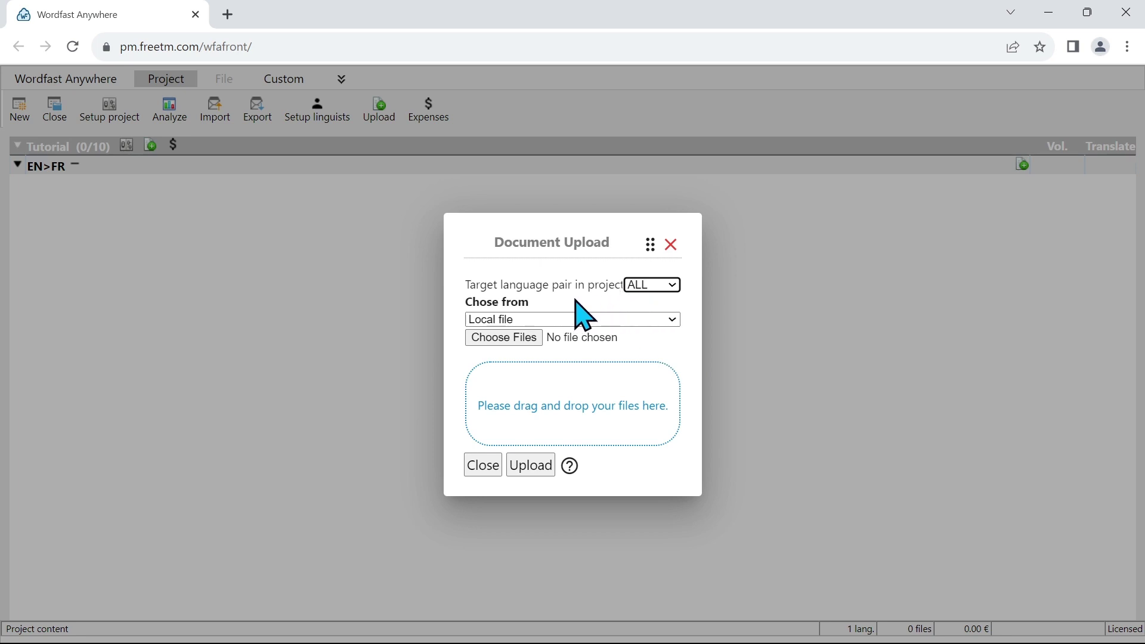
{"action": "left_click", "coordinate": [647, 286]}
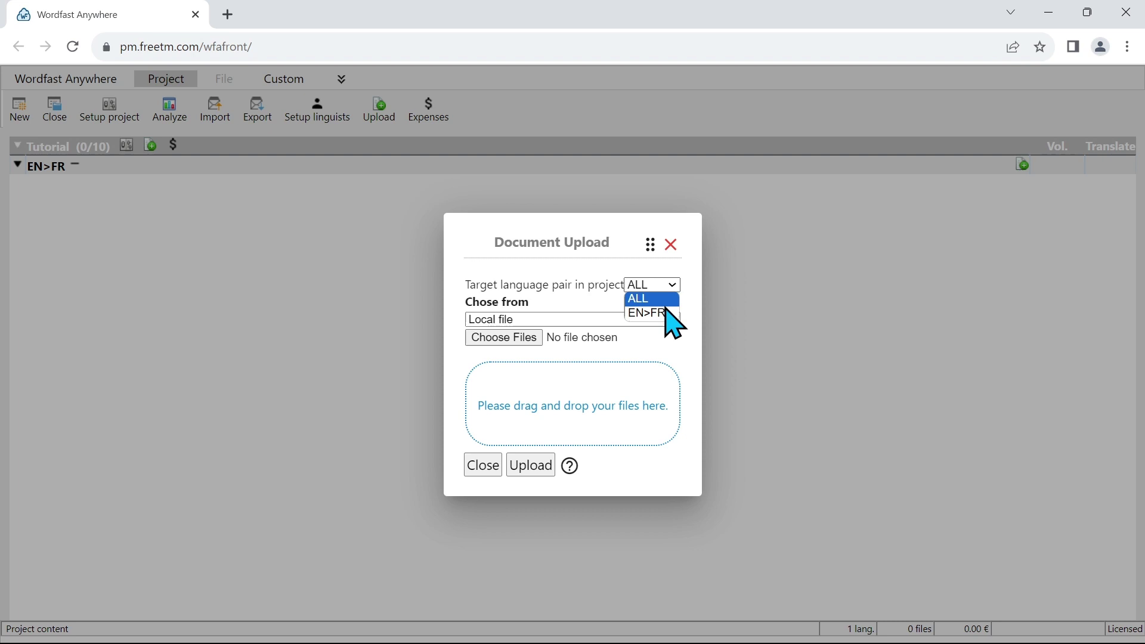
{"action": "left_click", "coordinate": [600, 269]}
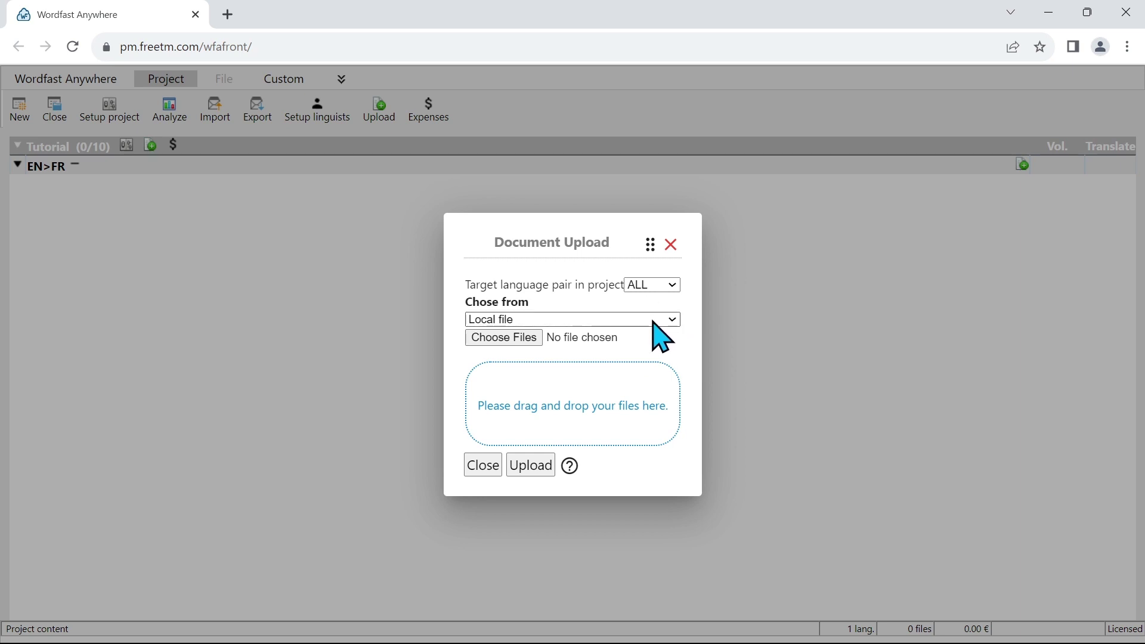
{"action": "left_click_drag", "start_coordinate": [661, 337], "coordinate": [553, 390]}
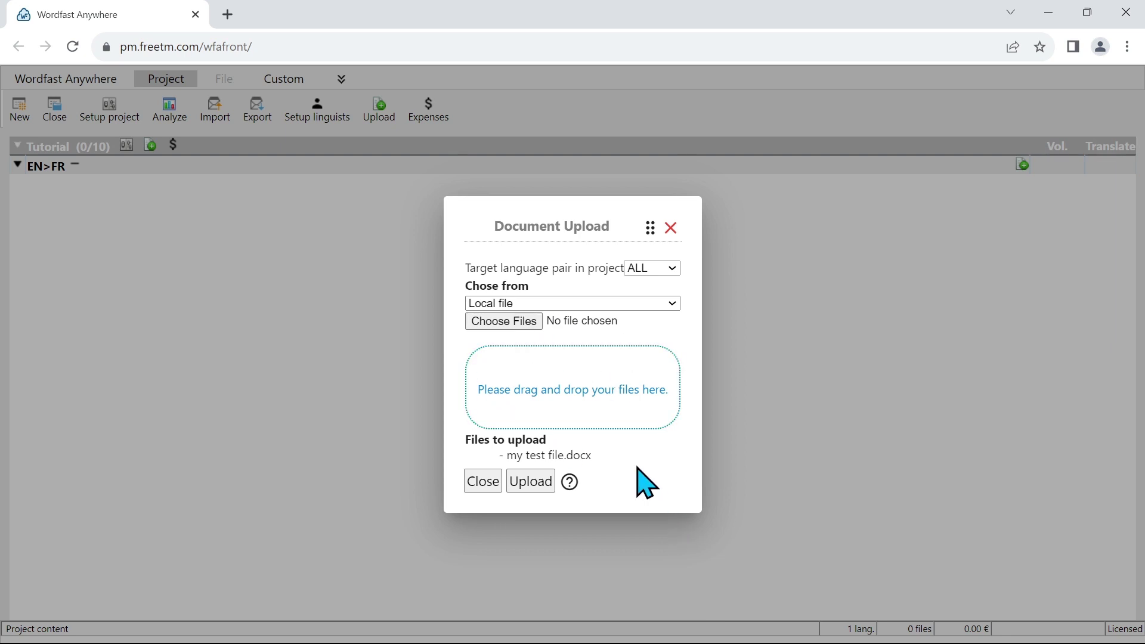
Upload my test file.docx and select its row under EN>FR
{"action": "left_click", "coordinate": [545, 484]}
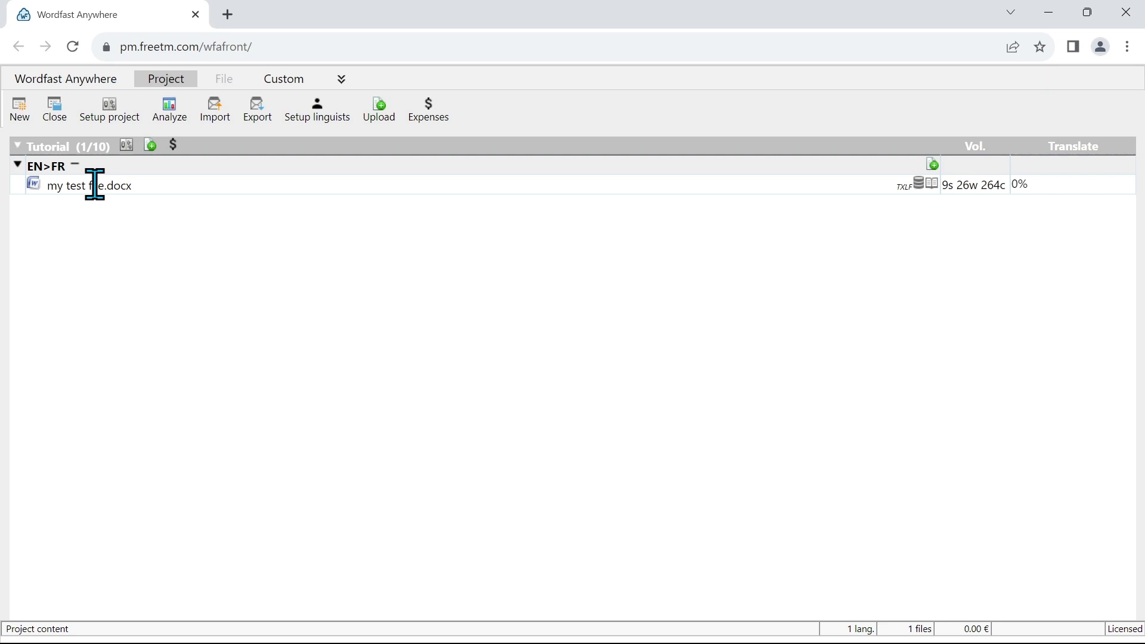
{"action": "mouse_move", "coordinate": [81, 185]}
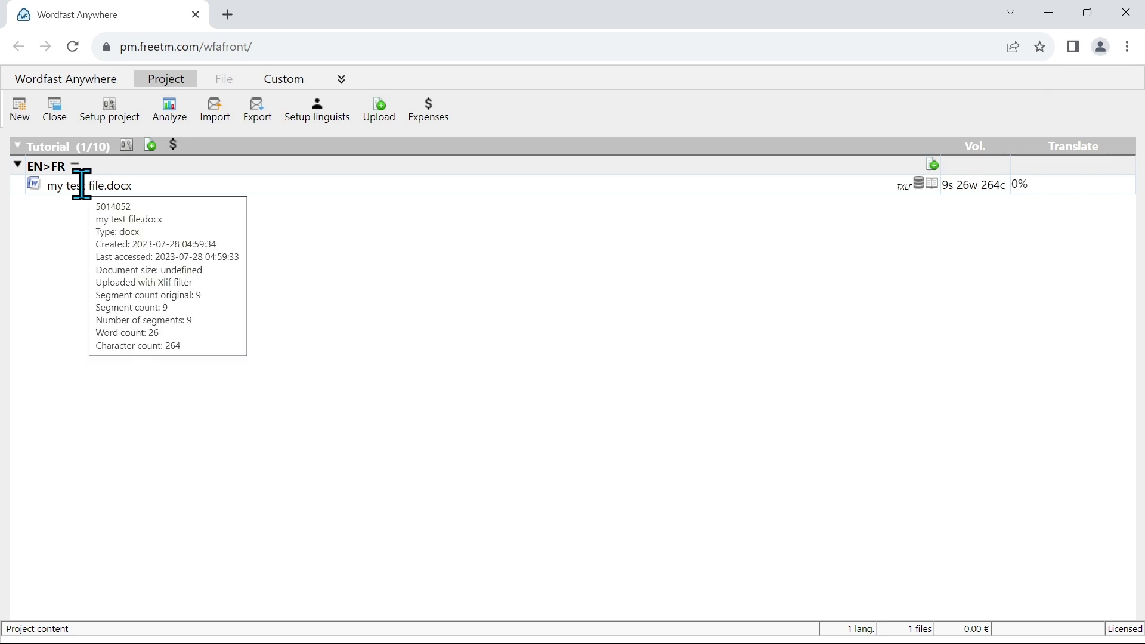
{"action": "left_click", "coordinate": [81, 185]}
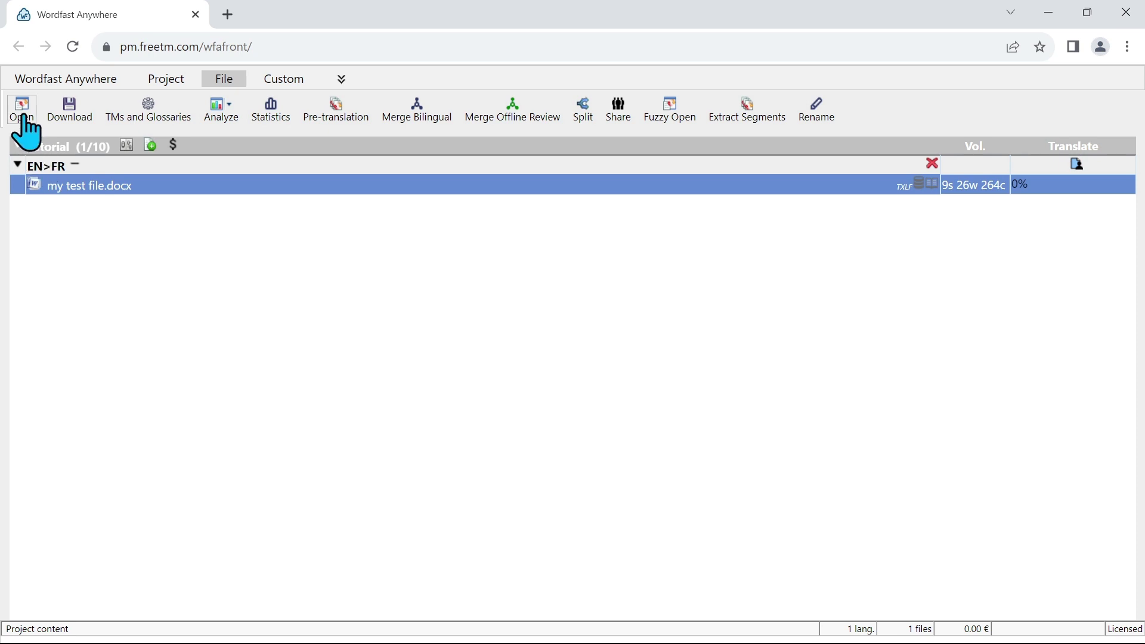
Open my test file.docx, translate segments 1 and 2 into French, then return to segment 1
{"action": "double_click", "coordinate": [162, 190]}
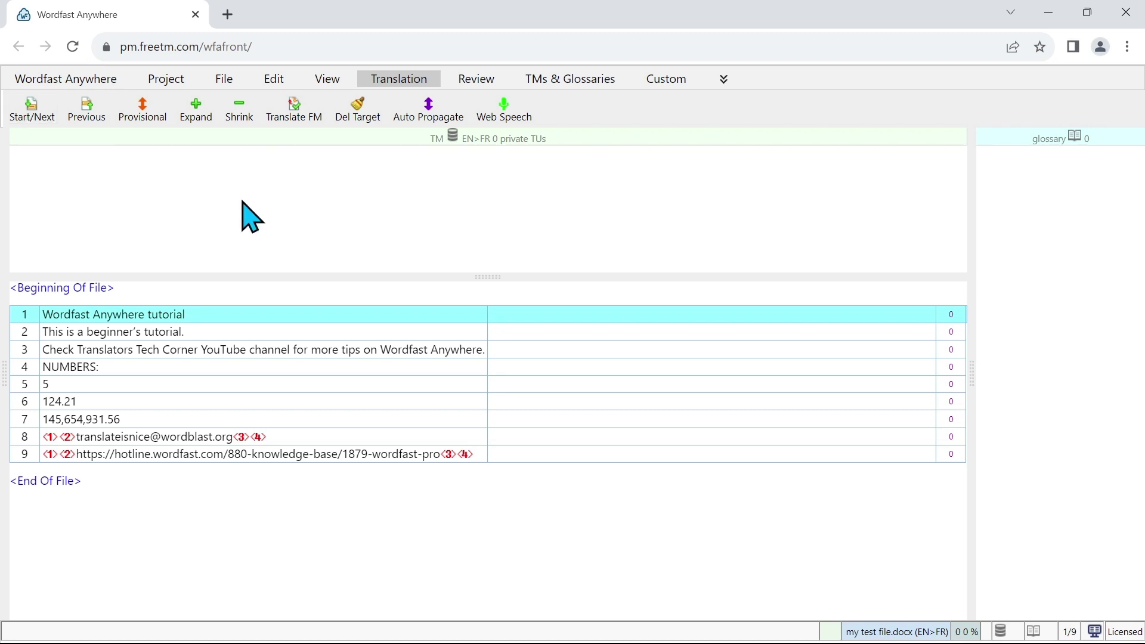
{"action": "left_click", "coordinate": [28, 116]}
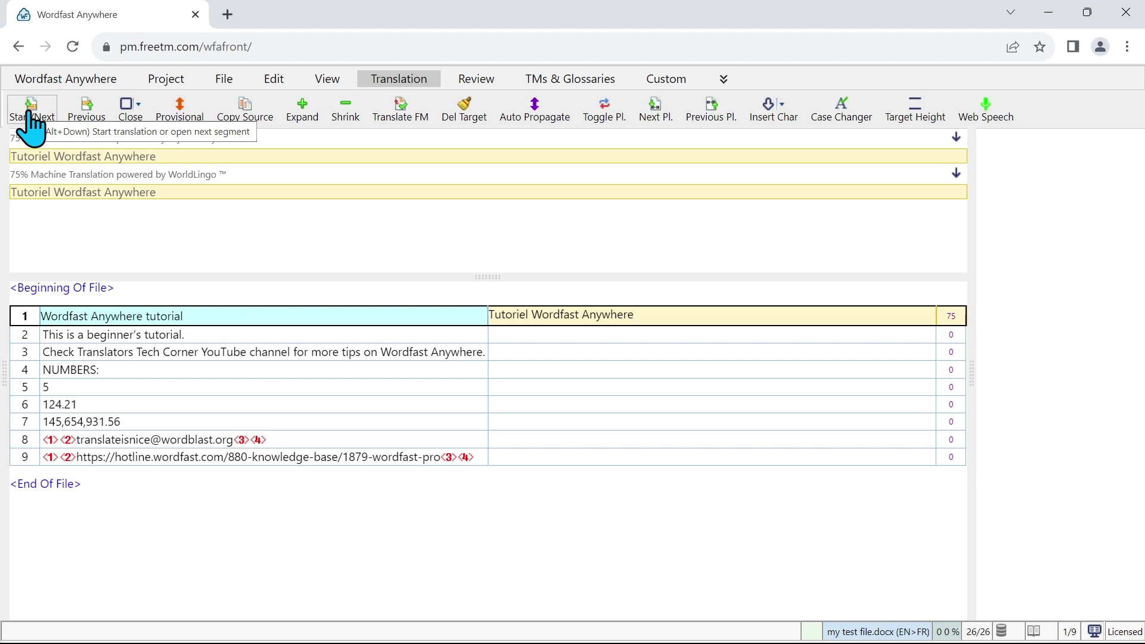
{"action": "left_click", "coordinate": [31, 125]}
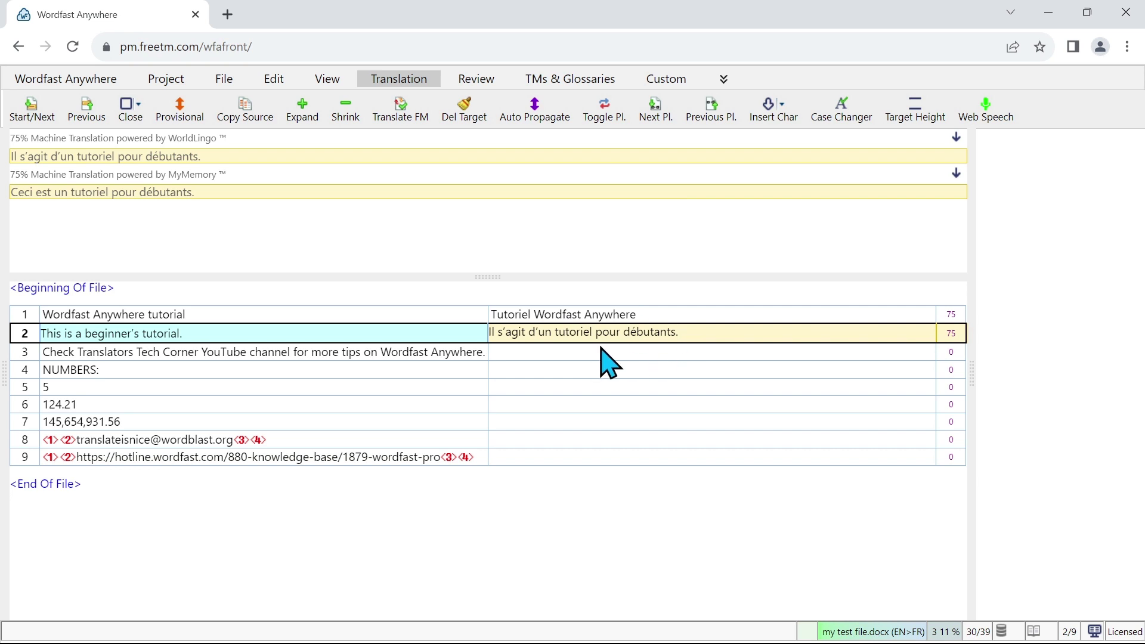
{"action": "left_click", "coordinate": [89, 116]}
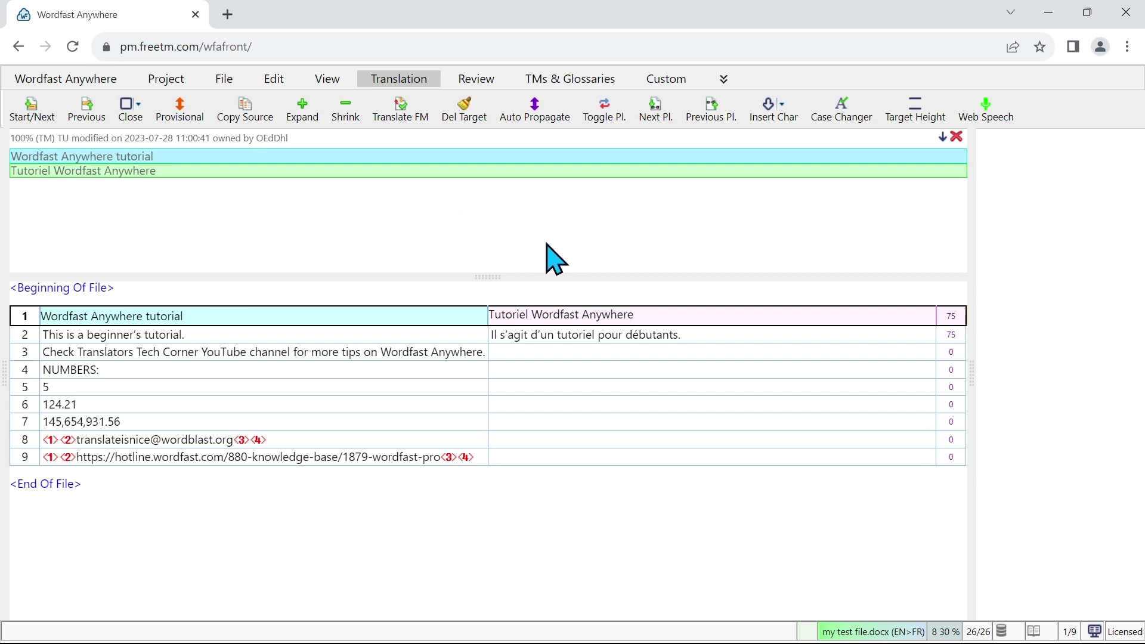
Save 'Wordfast' from segment 1 as a glossary term translated as 'Wordfast'
{"action": "double_click", "coordinate": [71, 315]}
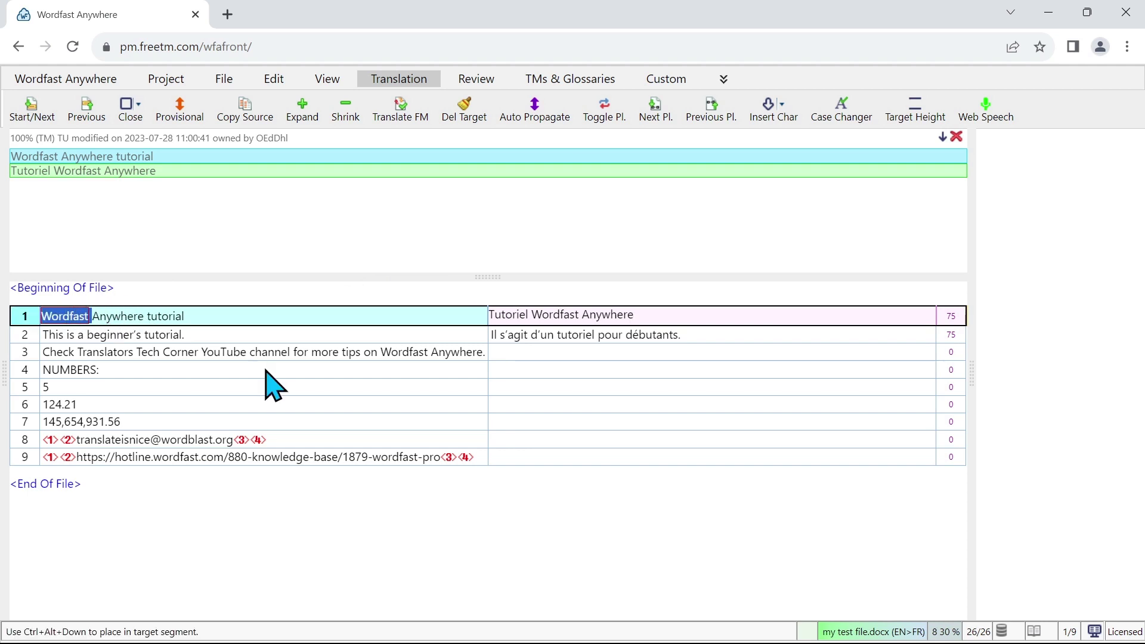
{"action": "left_click", "coordinate": [550, 315]}
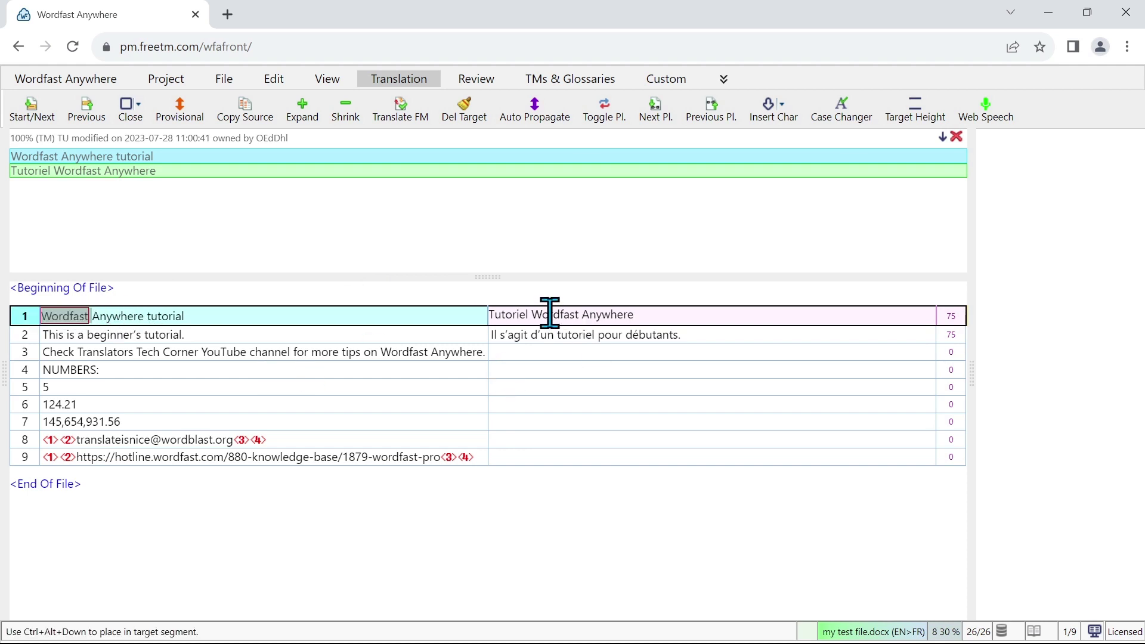
{"action": "double_click", "coordinate": [550, 315]}
{"action": "left_click", "coordinate": [565, 77]}
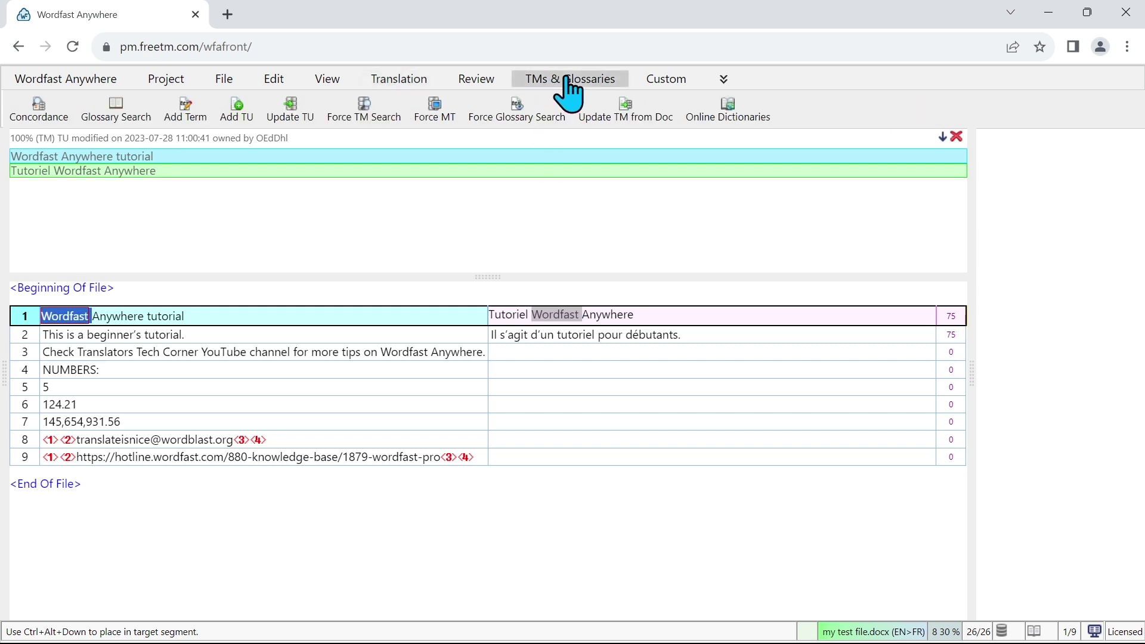
{"action": "left_click", "coordinate": [185, 113]}
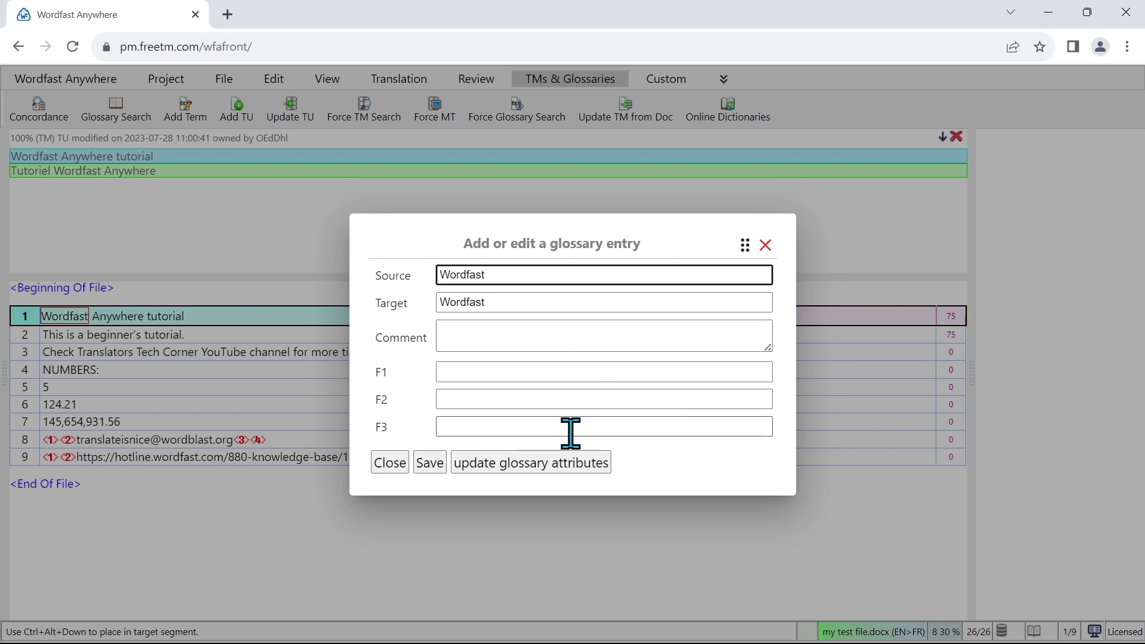
{"action": "left_click", "coordinate": [435, 467]}
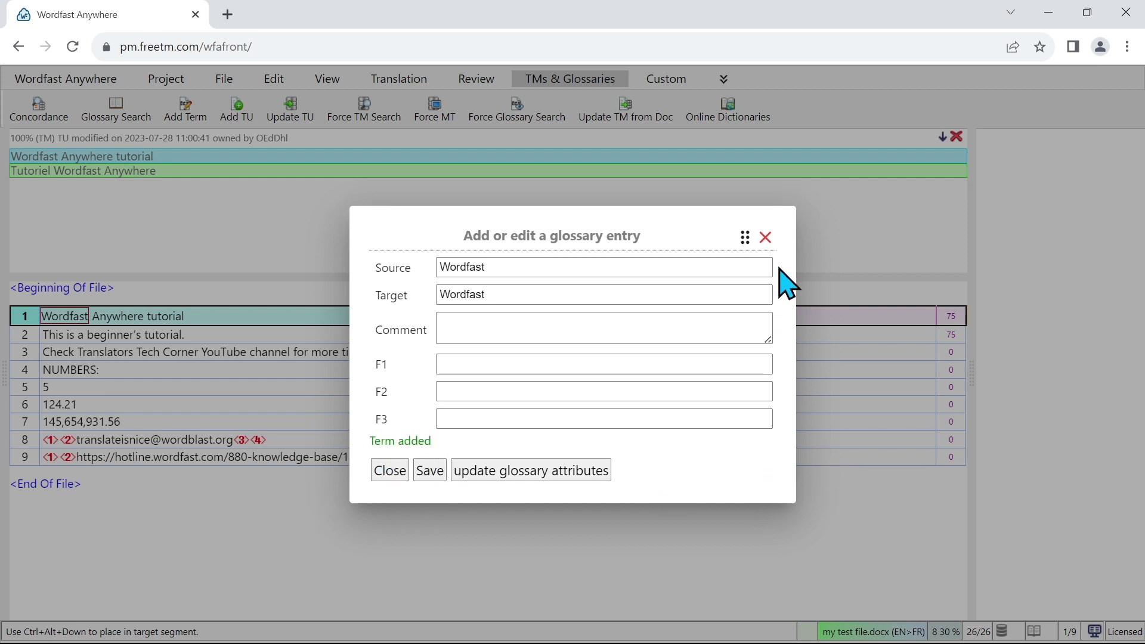
{"action": "left_click", "coordinate": [766, 237]}
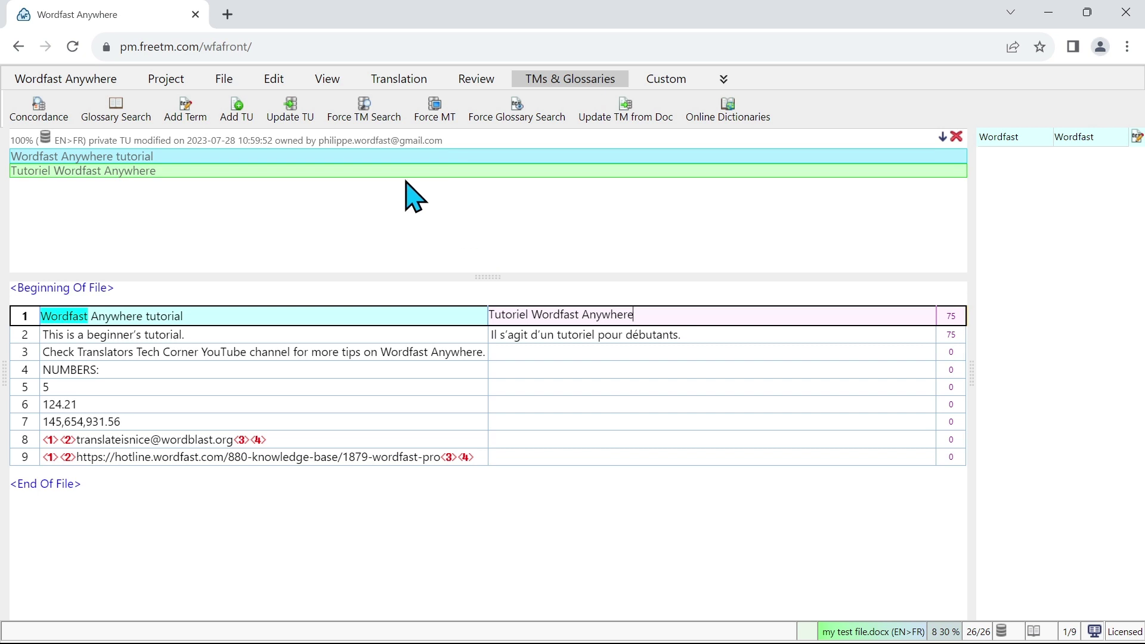
Test the Wordfast glossary autocomplete in segment 1, then auto-translate segments 3 to 9
{"action": "left_click", "coordinate": [402, 82]}
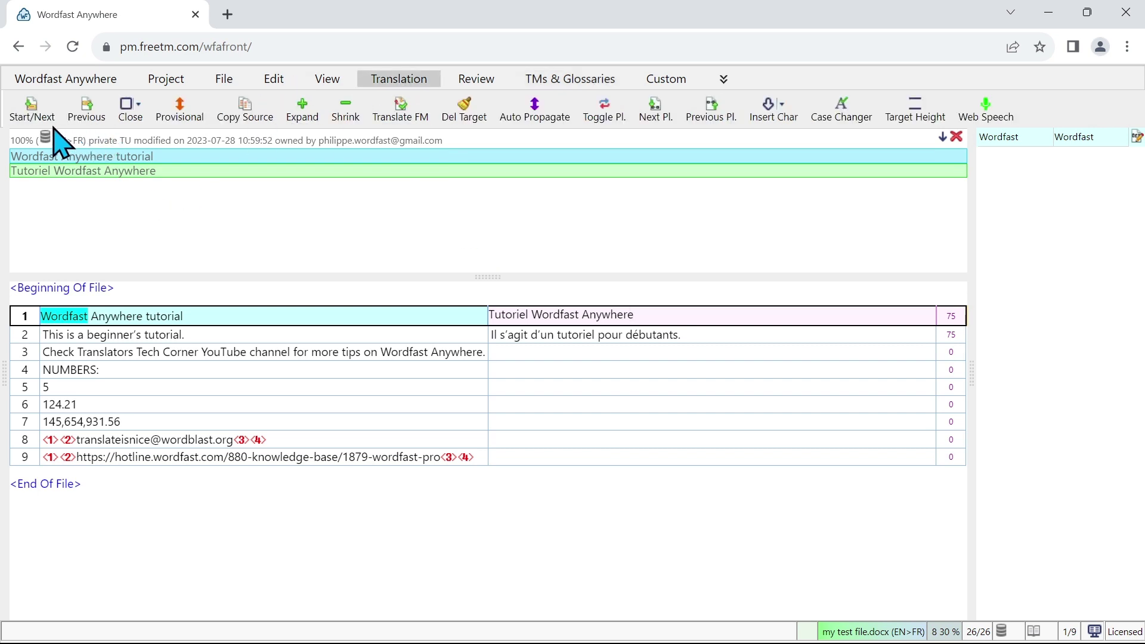
{"action": "left_click", "coordinate": [36, 114]}
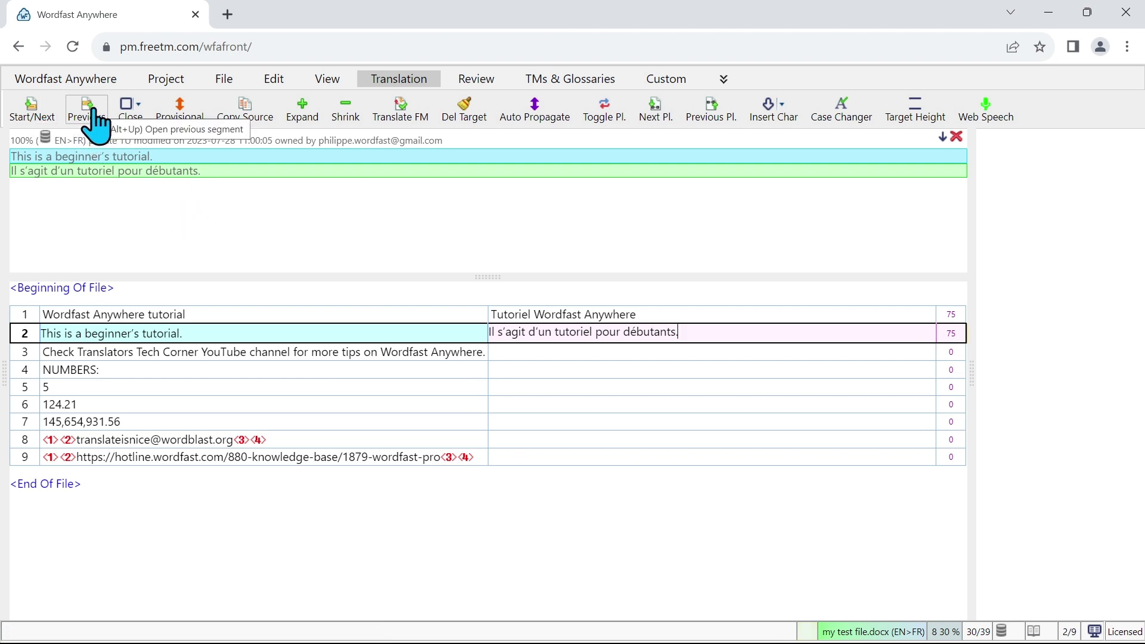
{"action": "left_click", "coordinate": [93, 111]}
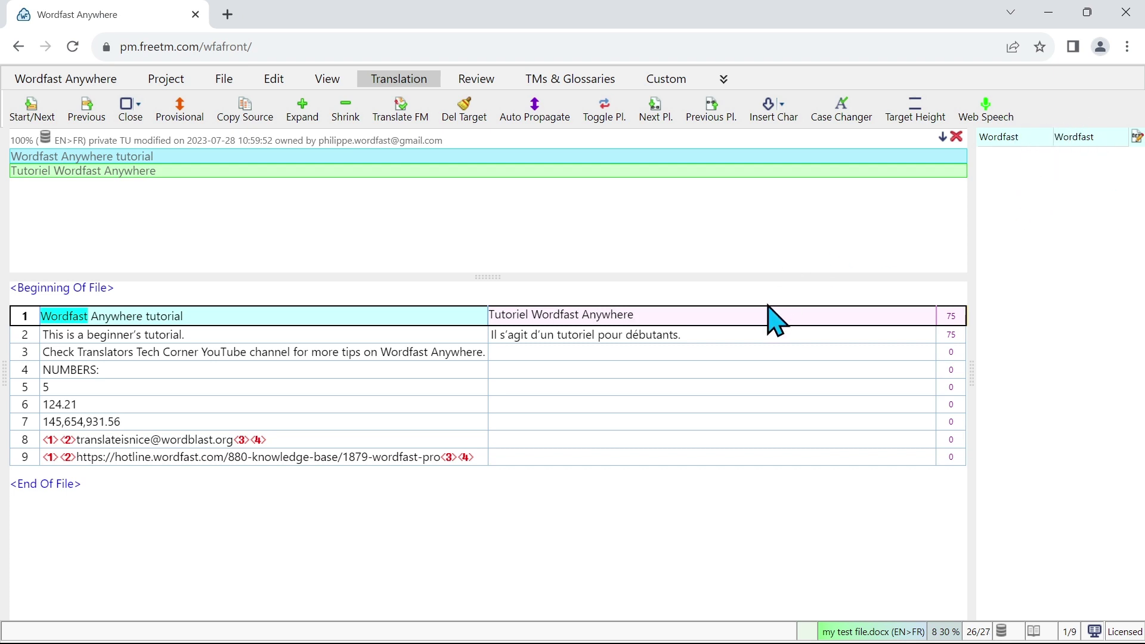
{"action": "type", "text": "W"}
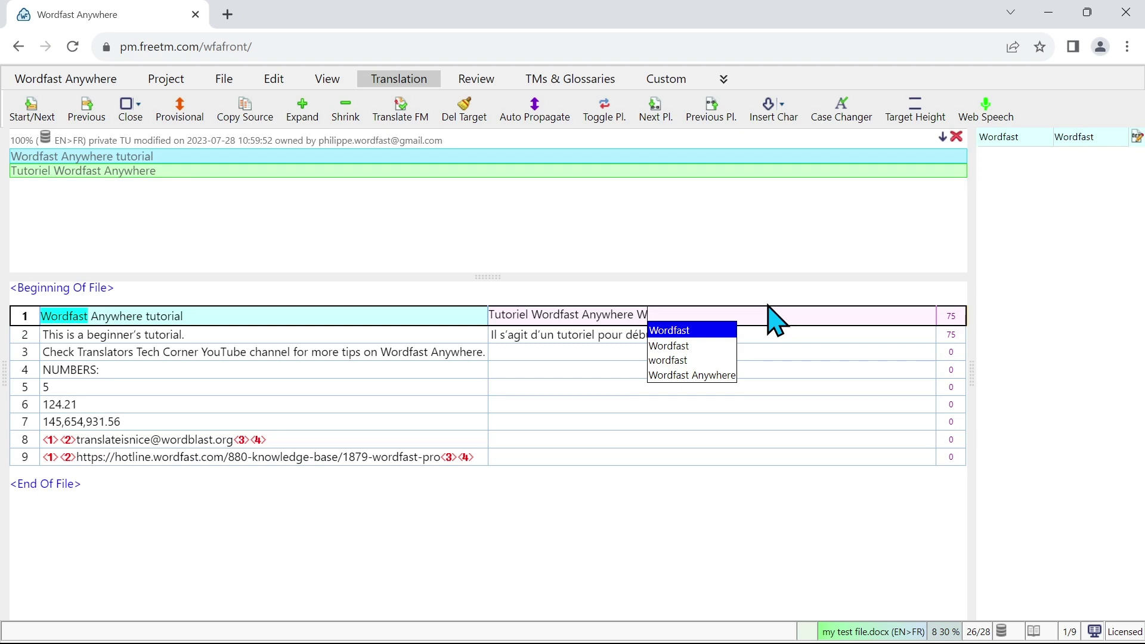
{"action": "type", "text": "ord"}
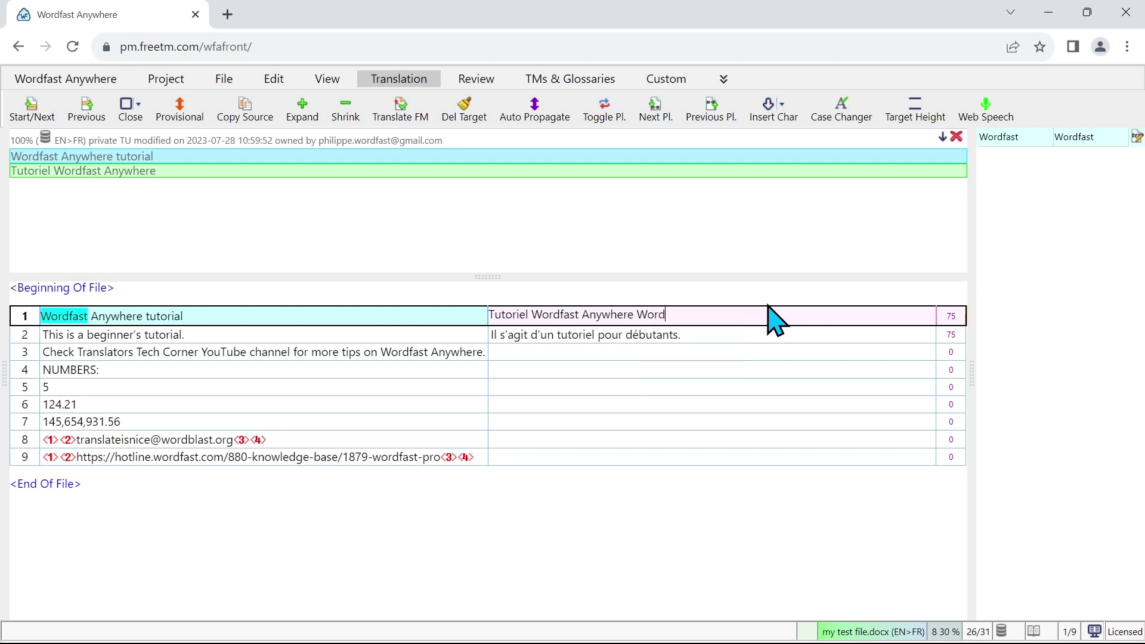
{"action": "key", "text": "BackSpace"}
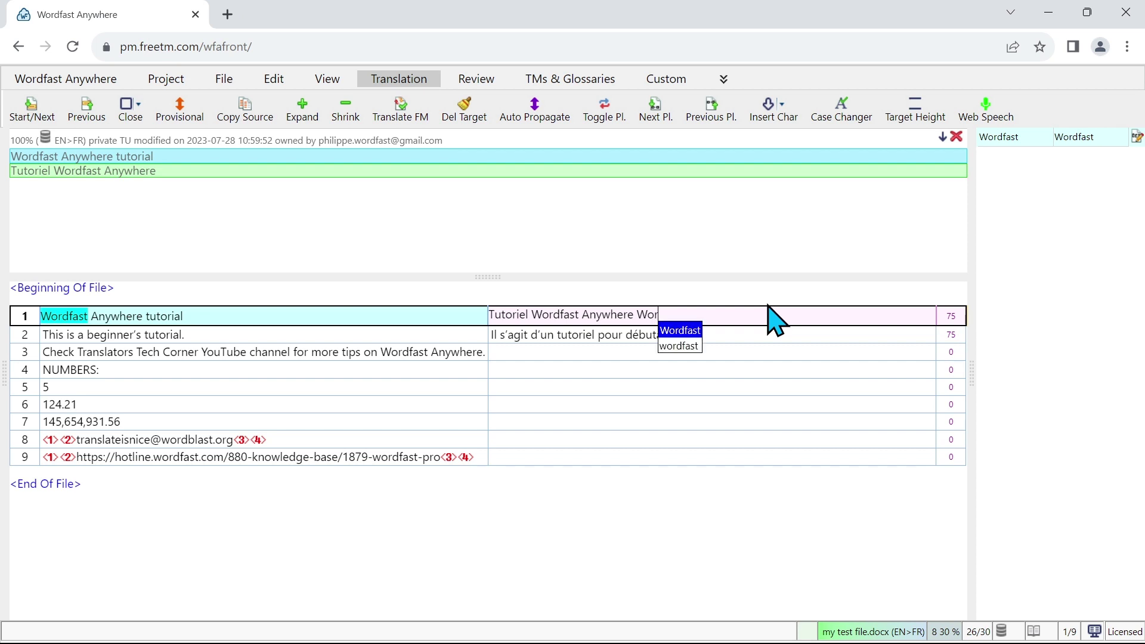
{"action": "key", "text": "Return"}
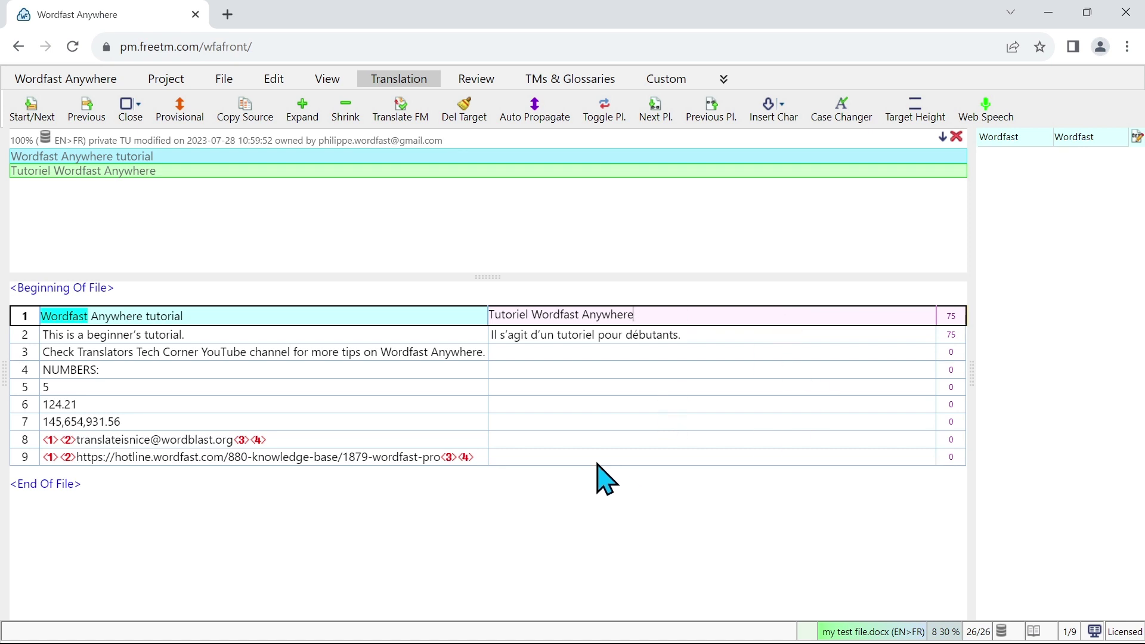
{"action": "key", "text": "ctrl+alt+u"}
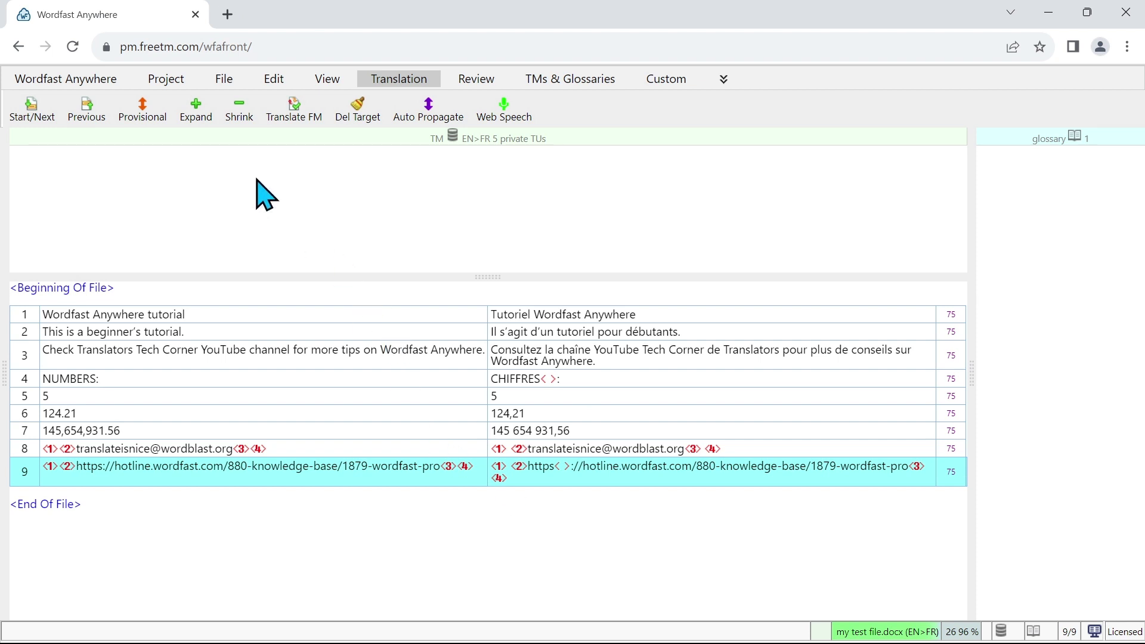
Download the translated document as my test file_FR.docx
{"action": "left_click", "coordinate": [226, 83]}
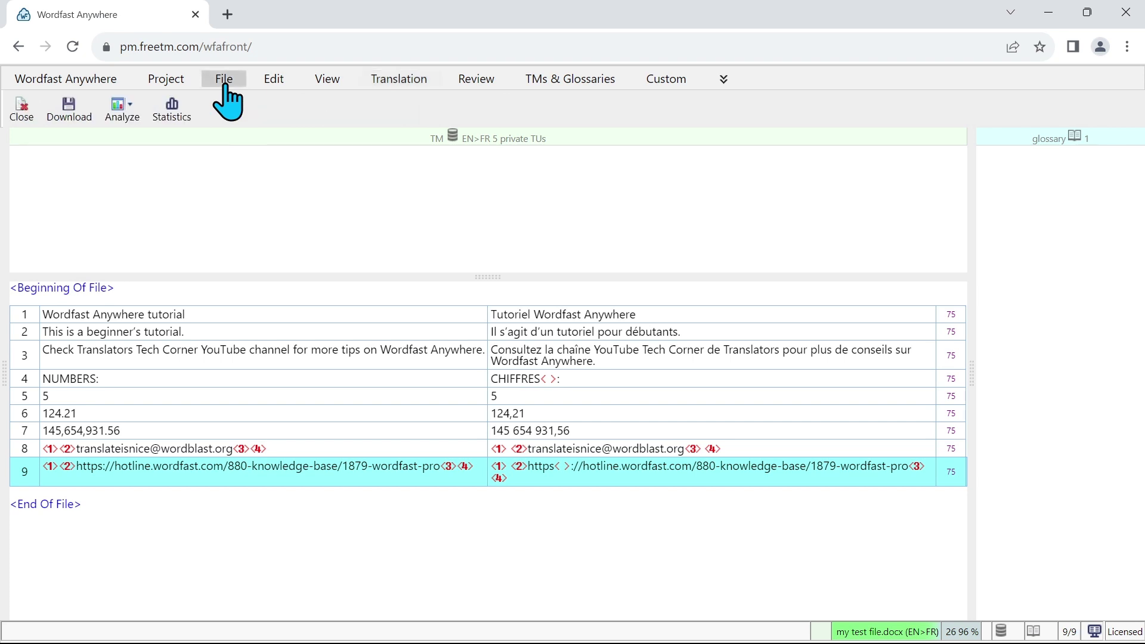
{"action": "left_click", "coordinate": [71, 113]}
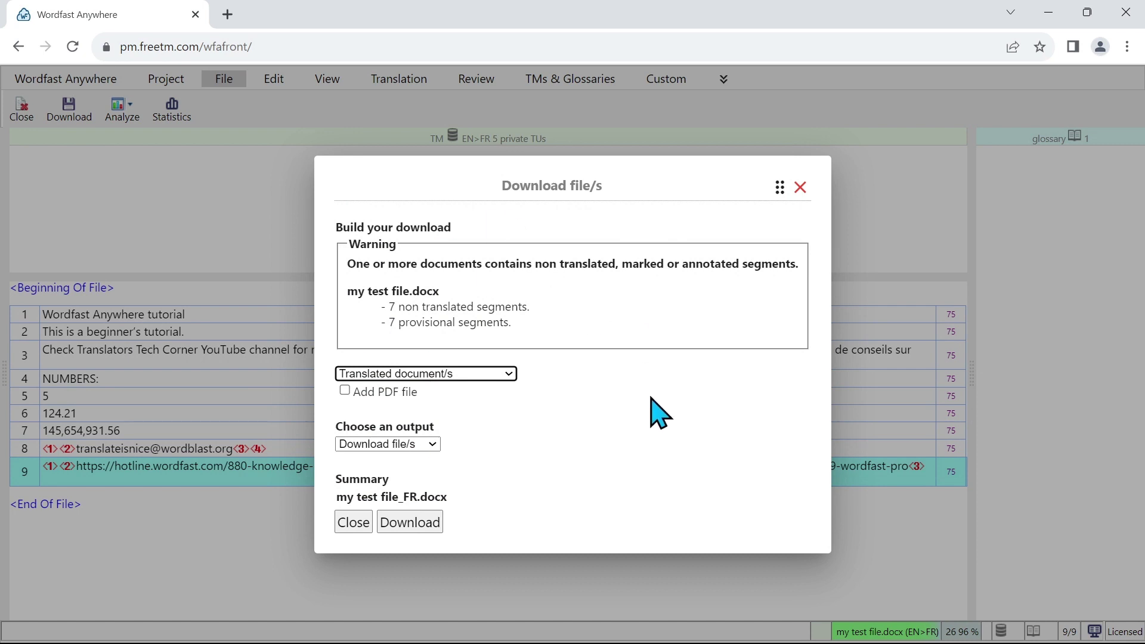
{"action": "left_click", "coordinate": [504, 374]}
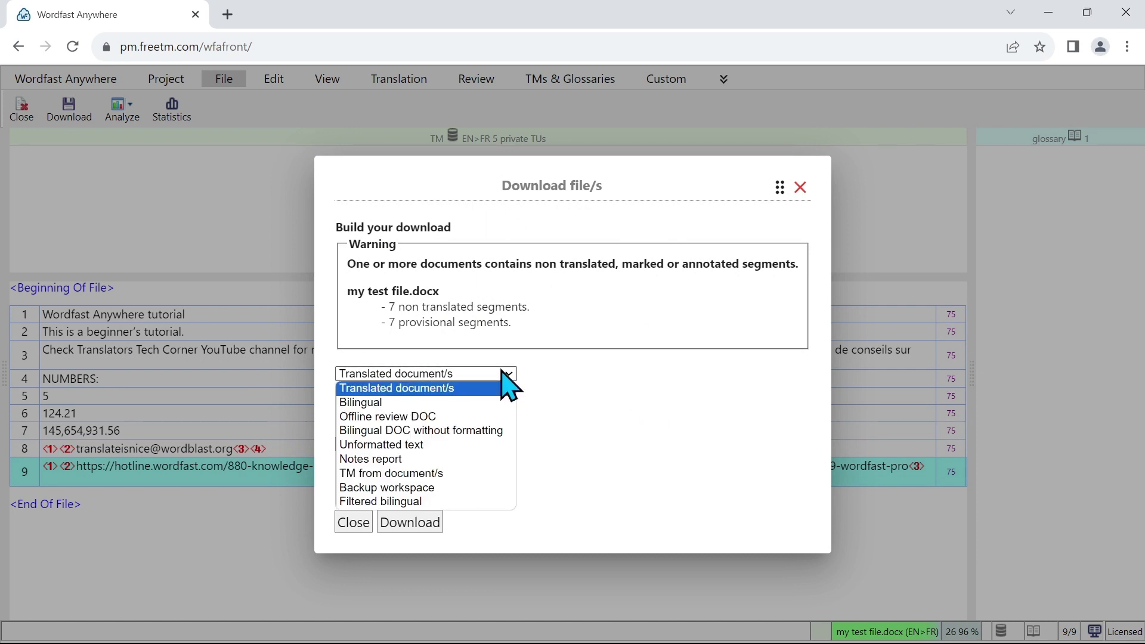
{"action": "left_click", "coordinate": [503, 372]}
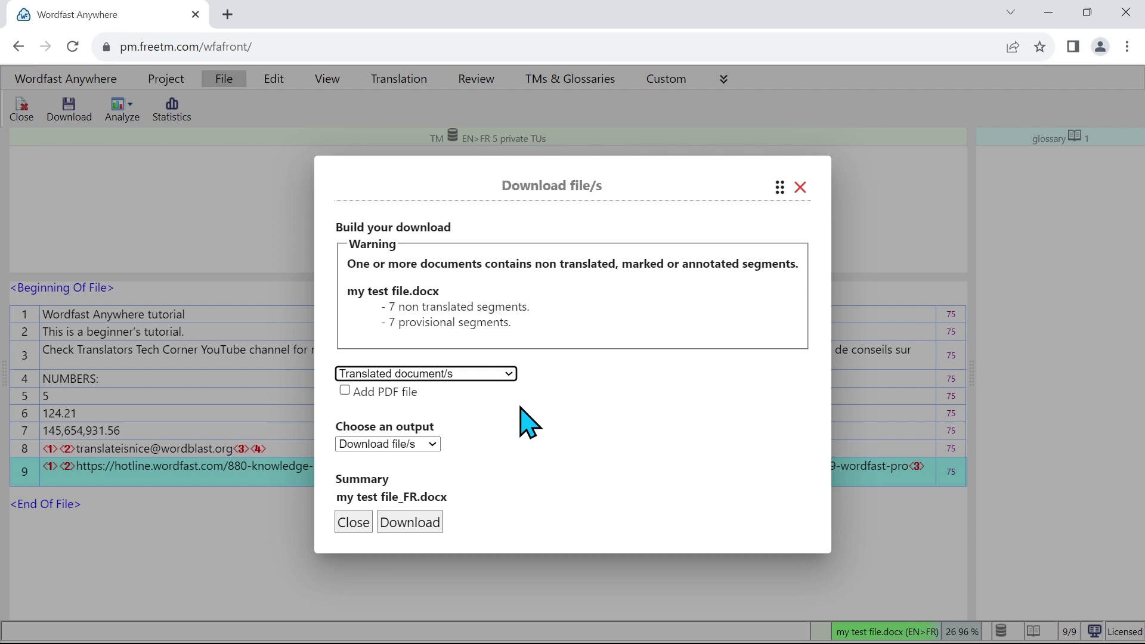
{"action": "key", "text": "Tab"}
{"action": "key", "text": "Tab"}
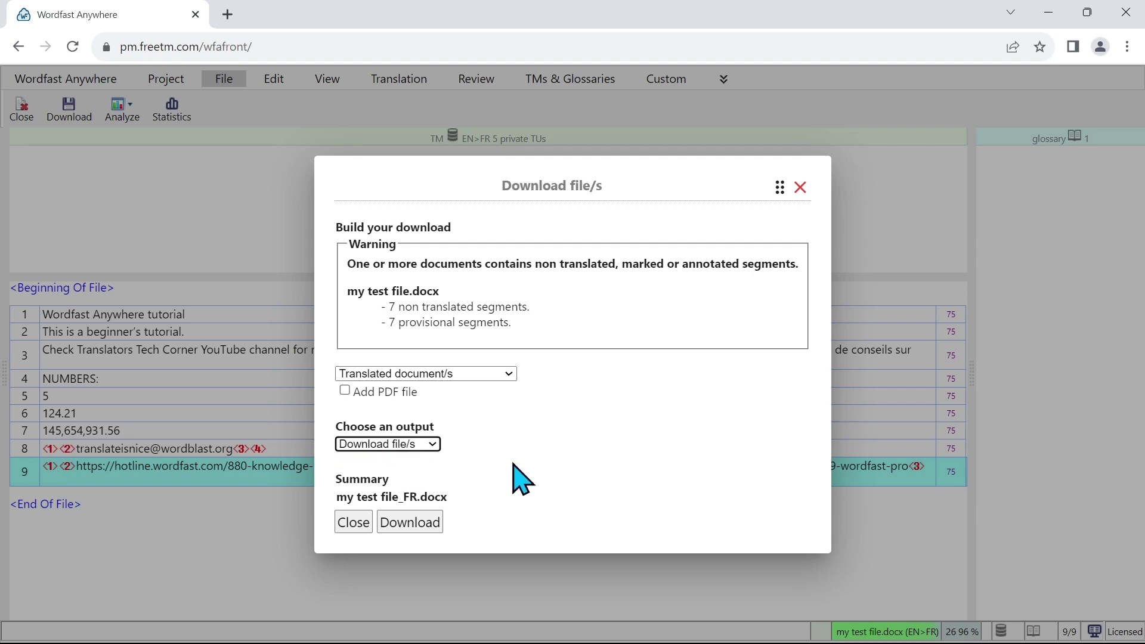
{"action": "left_click", "coordinate": [434, 523]}
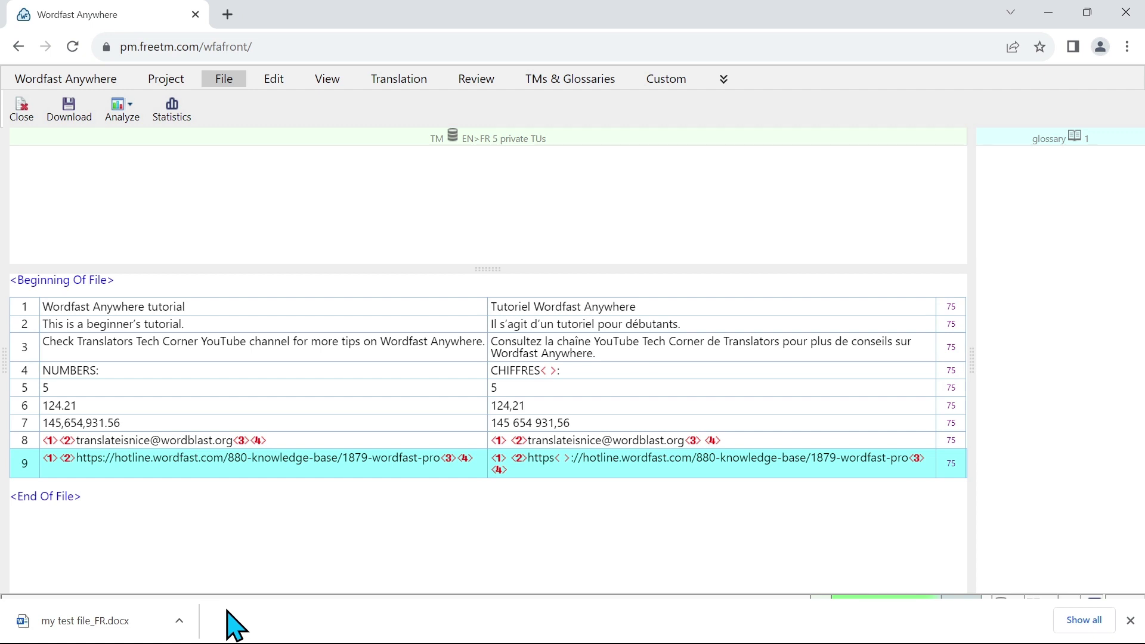
Close my test file.docx and go back to the Tutorial project list
{"action": "left_click", "coordinate": [21, 112]}
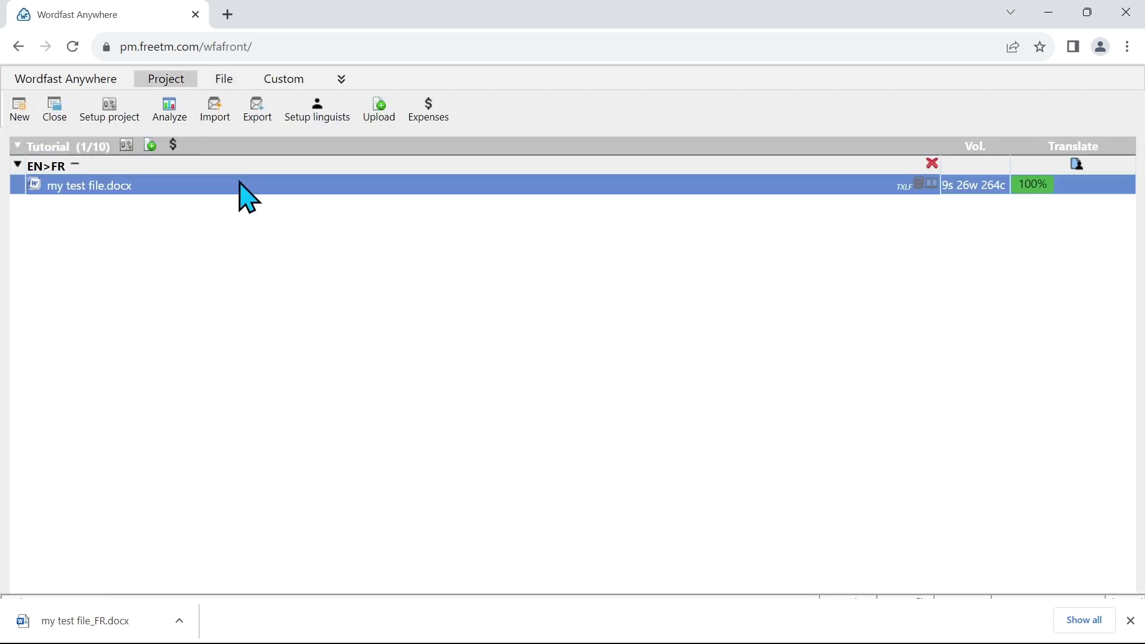